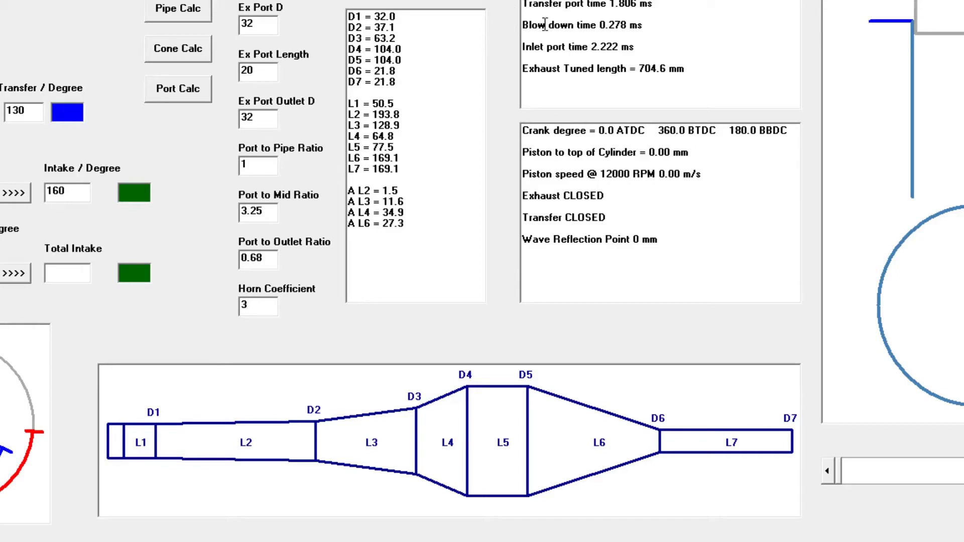
Check the 704.6 mm tuned length, then set the port to pipe ratio to 1.1 and recalculate (D1 35.2, D2 40.3, D3 65.8)
left_click_drag(692, 67, 628, 69)
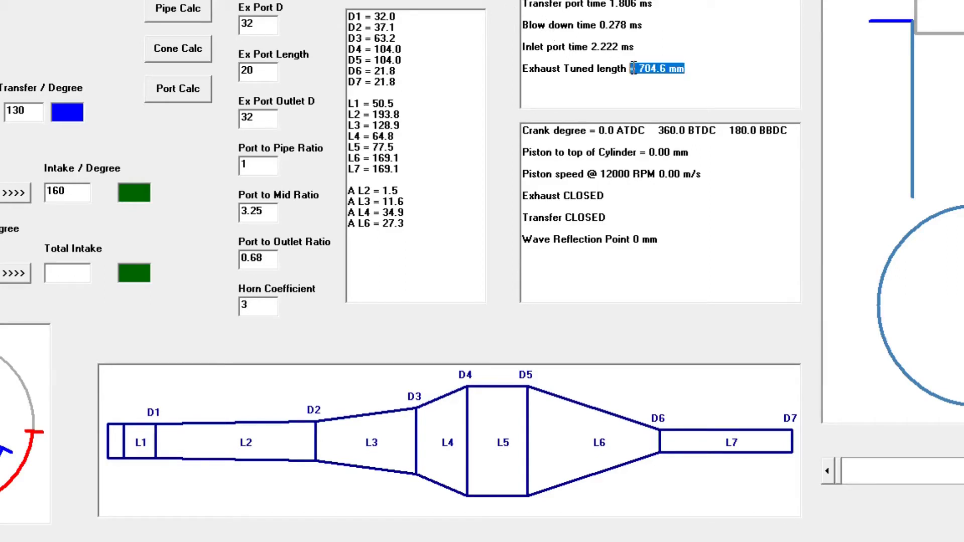
left_click(703, 72)
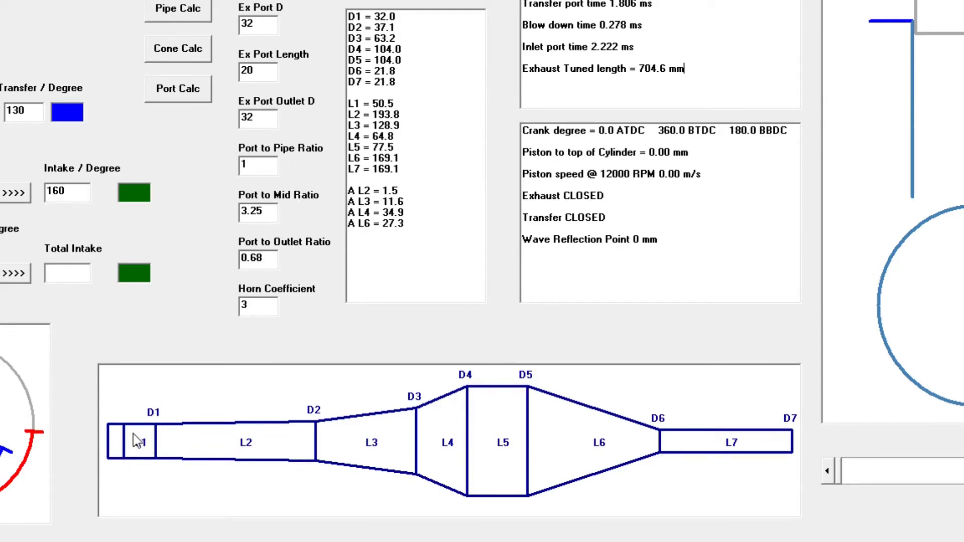
left_click(260, 166)
type(".")
type("1")
left_click(170, 10)
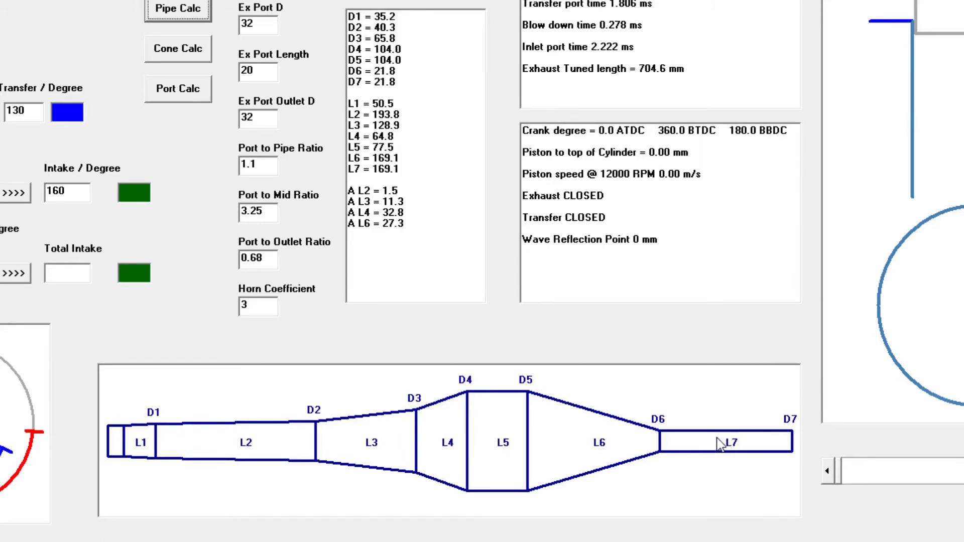
mouse_move(404, 169)
left_mouse_down()
mouse_move(348, 126)
mouse_move(346, 103)
left_mouse_up()
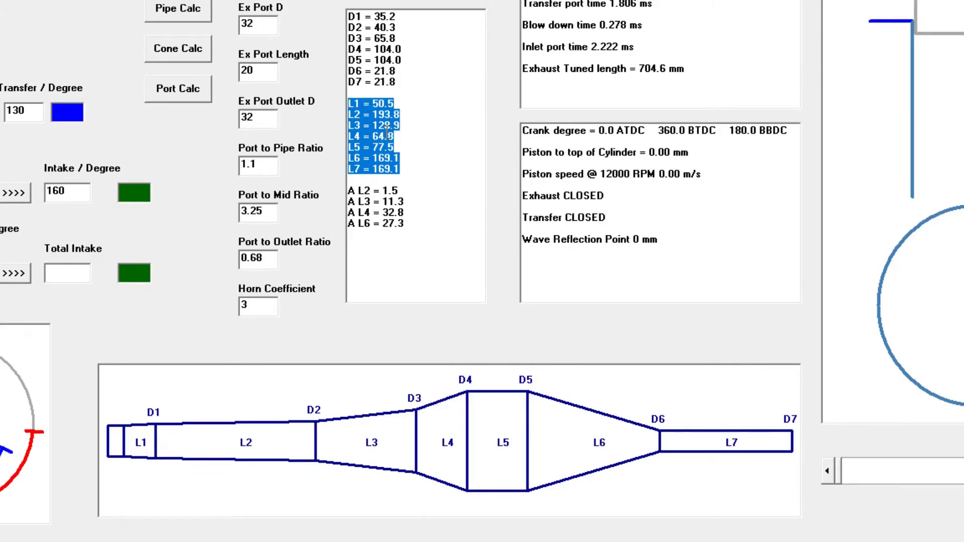
left_click(404, 137)
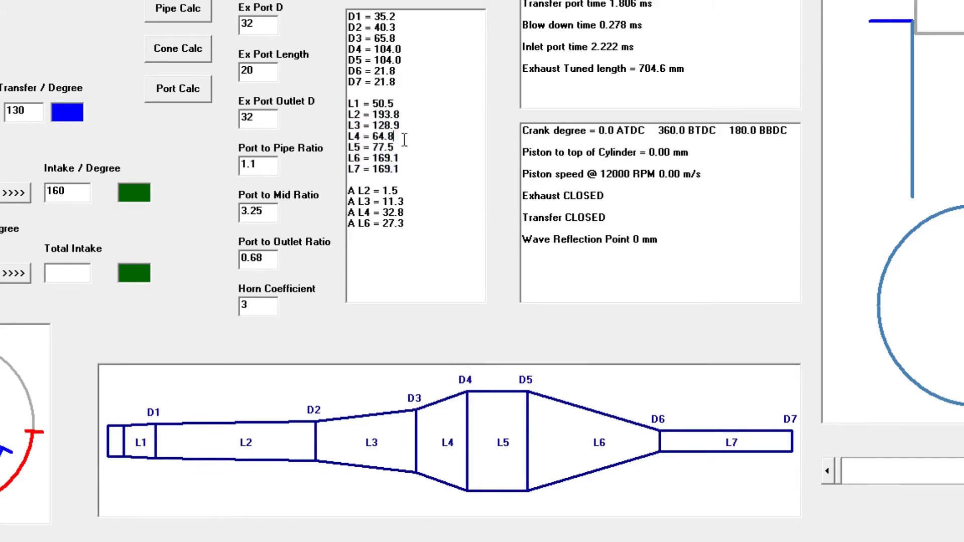
left_click_drag(697, 70, 609, 69)
left_click(688, 69)
left_click_drag(404, 82, 341, 17)
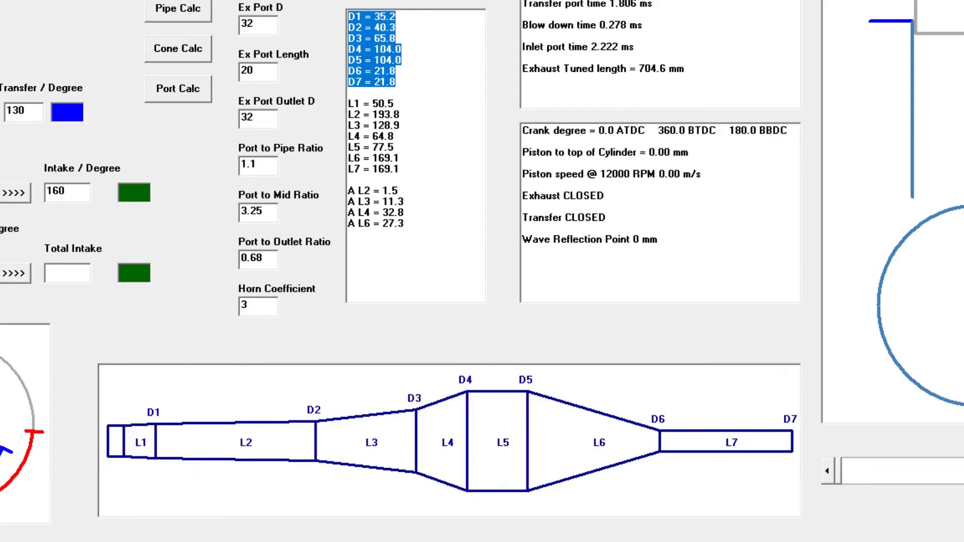
left_click(400, 17)
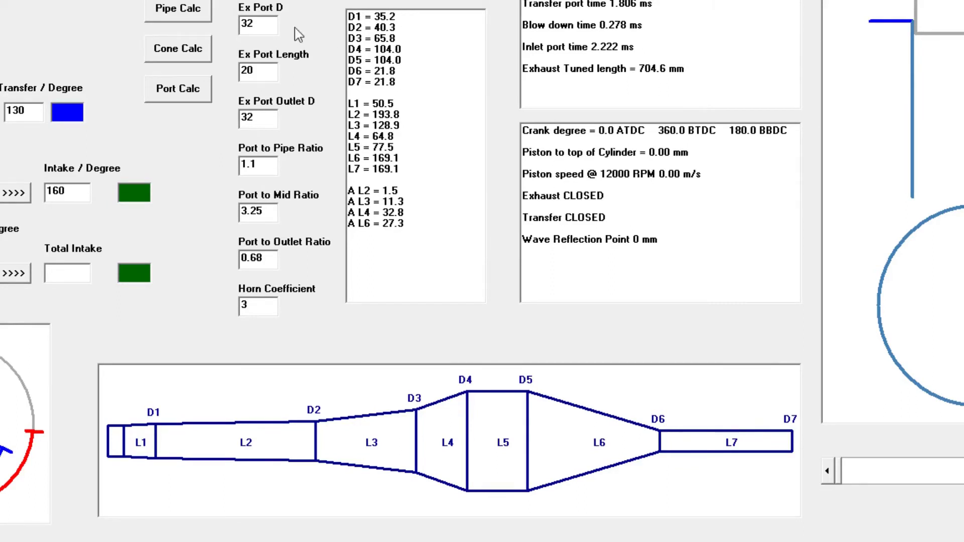
double_click(261, 24)
left_click(260, 25)
left_click(258, 117)
Set the exhaust port outlet diameter to 31 and recalculate the pipe
double_click(267, 115)
type("31")
left_click(176, 16)
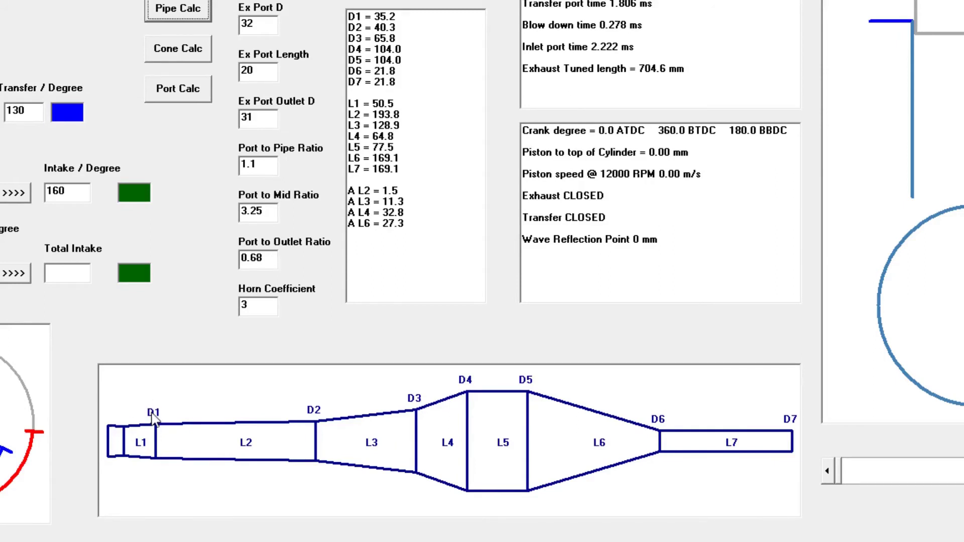
Change the port to mid ratio to 2.5, shrinking belly diameters D4–D5 to 80 mm
left_click(267, 164)
double_click(267, 164)
left_click(267, 164)
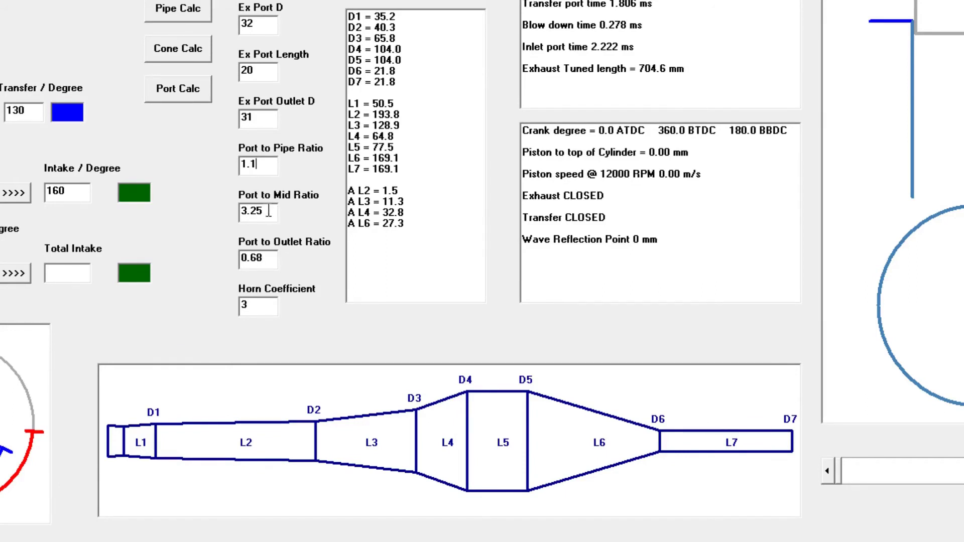
left_click_drag(269, 211, 240, 211)
type("2.5")
left_click(187, 10)
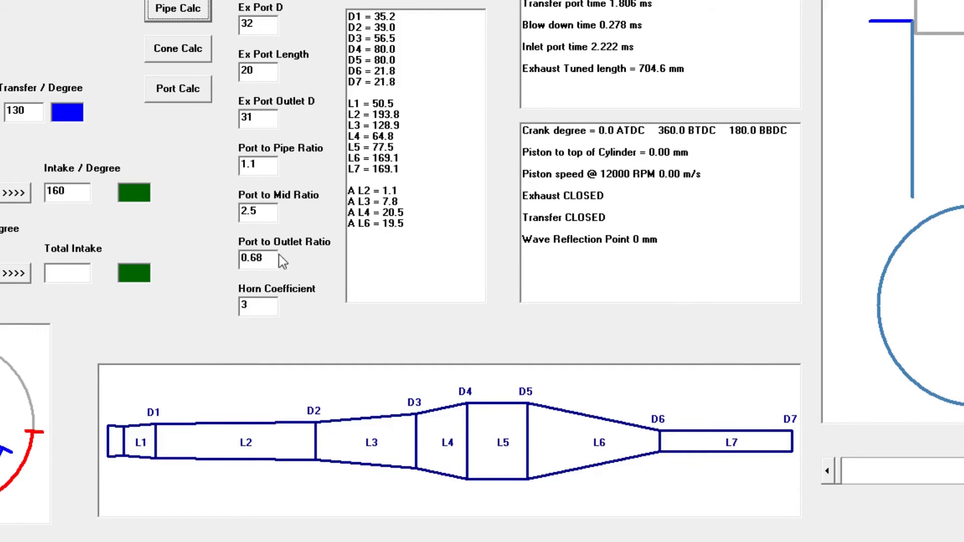
left_click_drag(268, 212, 216, 211)
type("3")
left_click(182, 16)
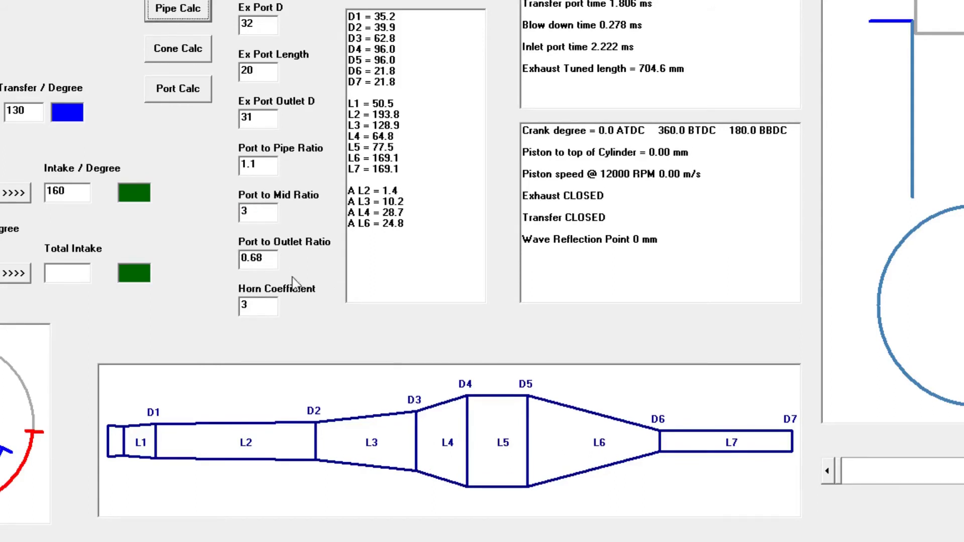
left_click_drag(253, 258, 275, 259)
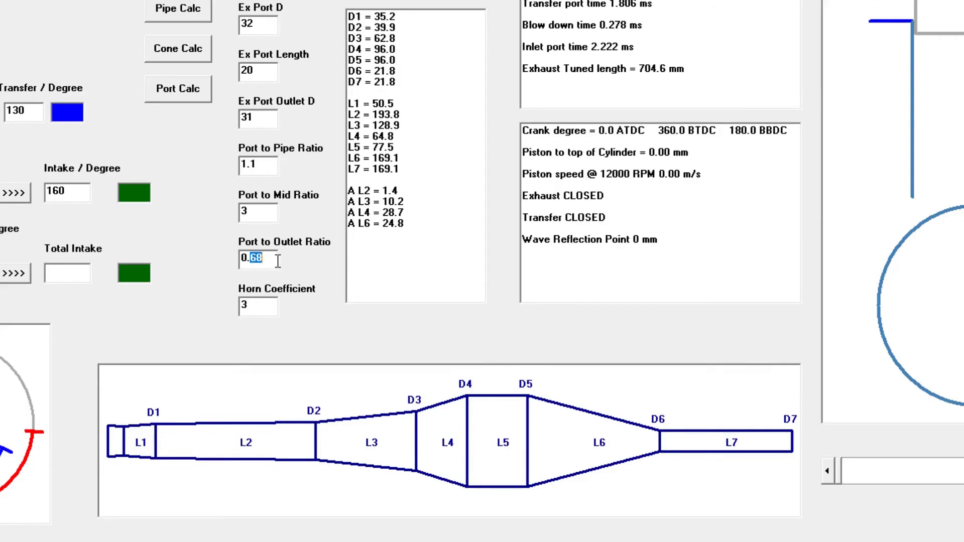
type("72")
left_click(169, 15)
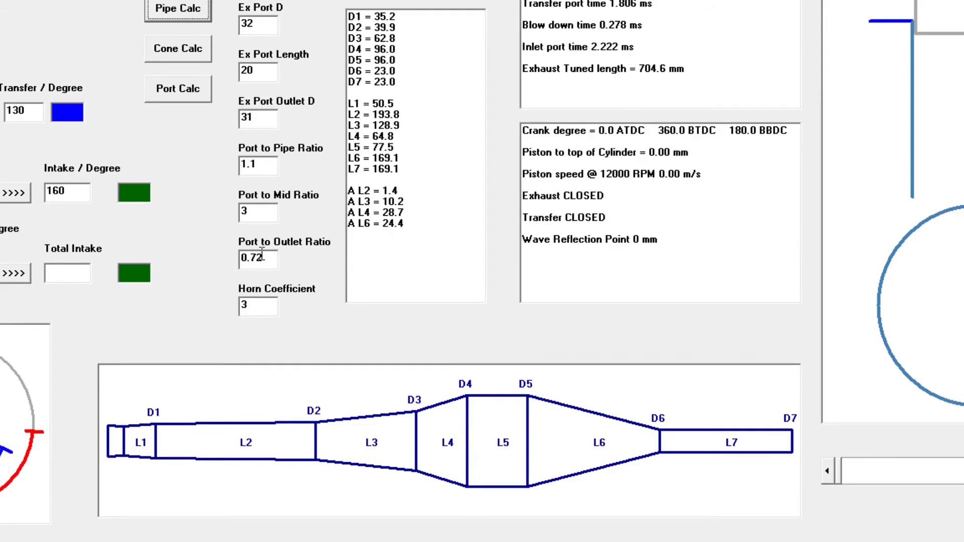
left_click_drag(250, 258, 271, 257)
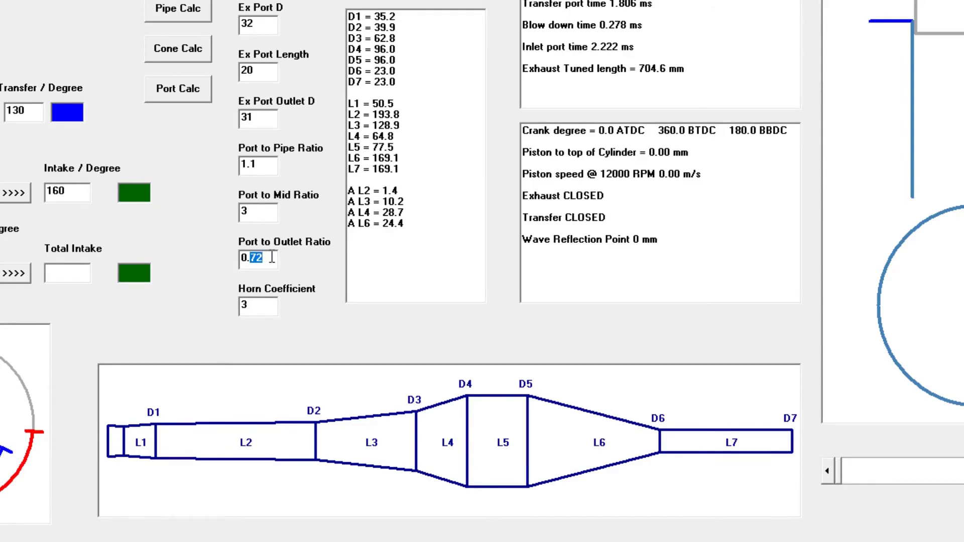
type("68")
left_click(184, 8)
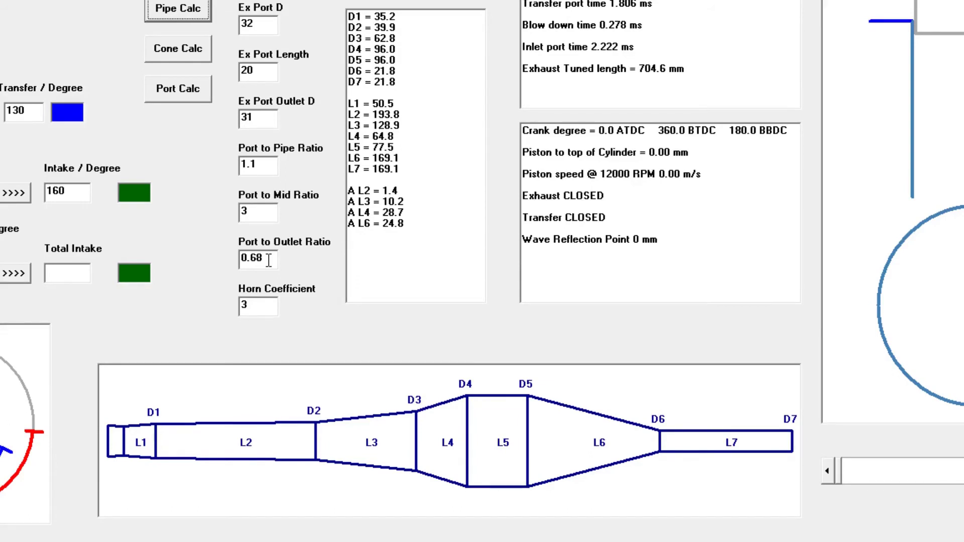
left_click(266, 259)
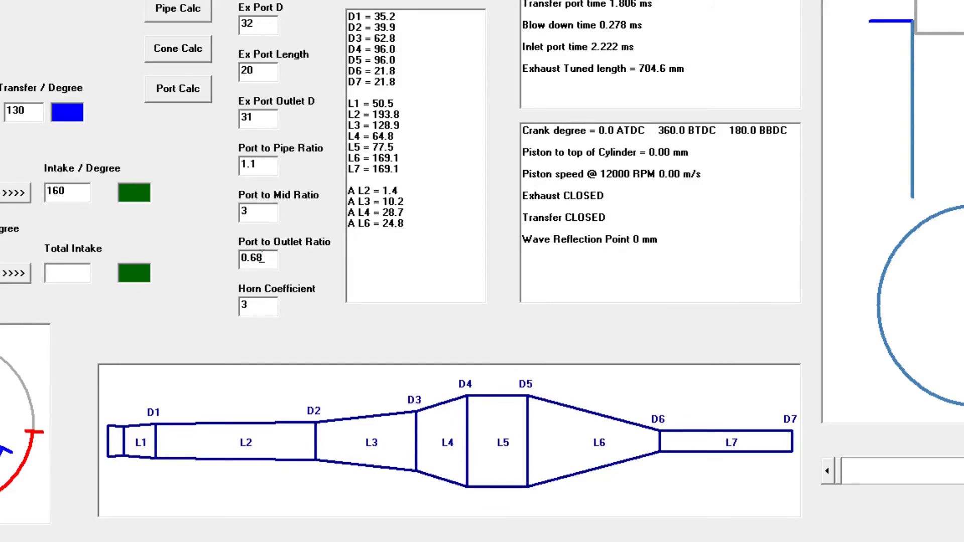
Change the port-to-outlet ratio from 0.68 to 0.6 and recalculate, giving D6–D7 19.2 and L6 25.6
double_click(274, 259)
left_click(270, 258)
left_click_drag(252, 257, 289, 257)
type("6")
left_click(167, 14)
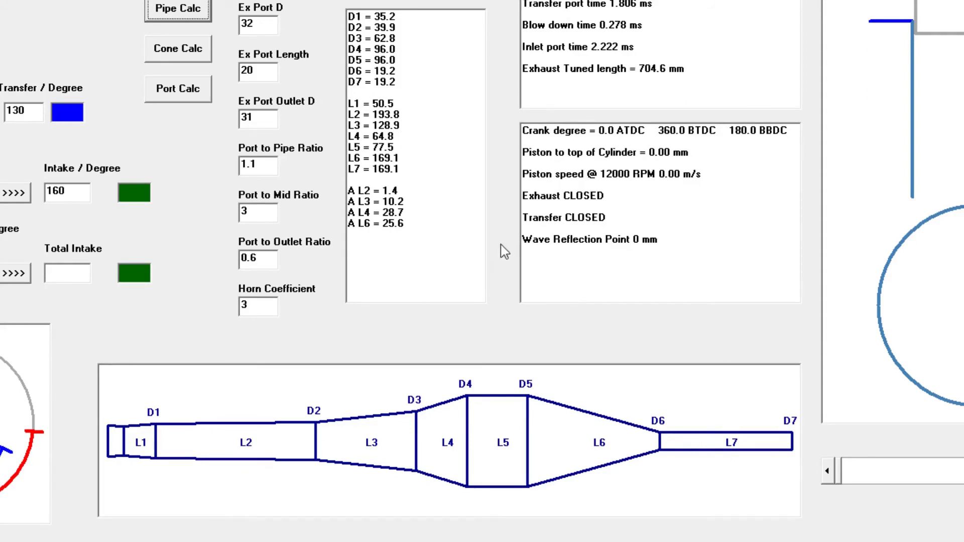
left_click_drag(396, 169, 338, 172)
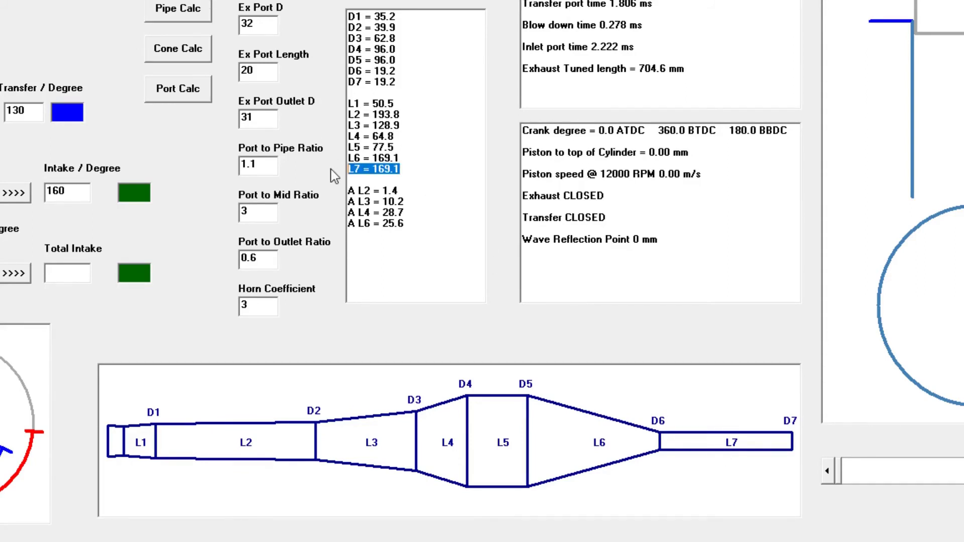
left_click(407, 157)
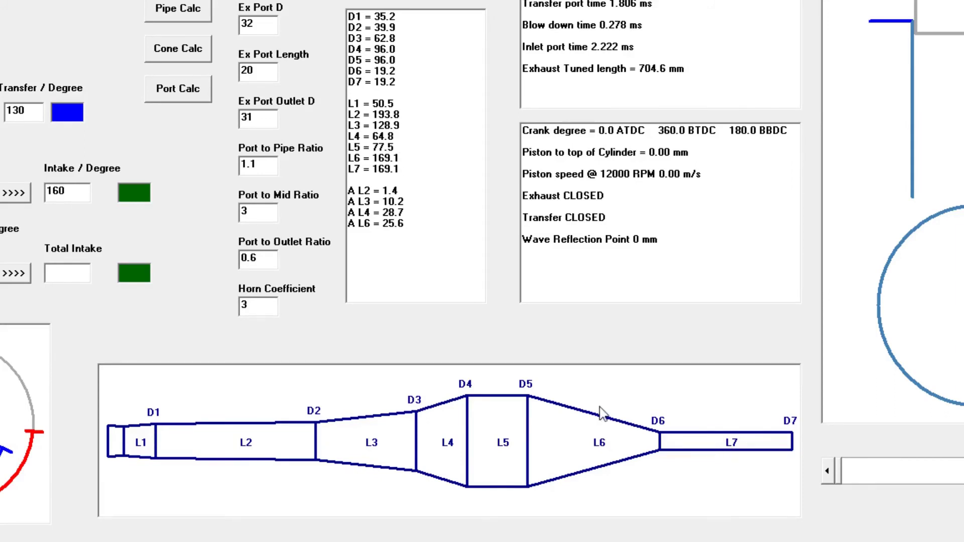
Try a port-to-outlet ratio of 0.59 and recalculate the pipe
left_click_drag(262, 262, 251, 260)
type("59")
left_click(193, 11)
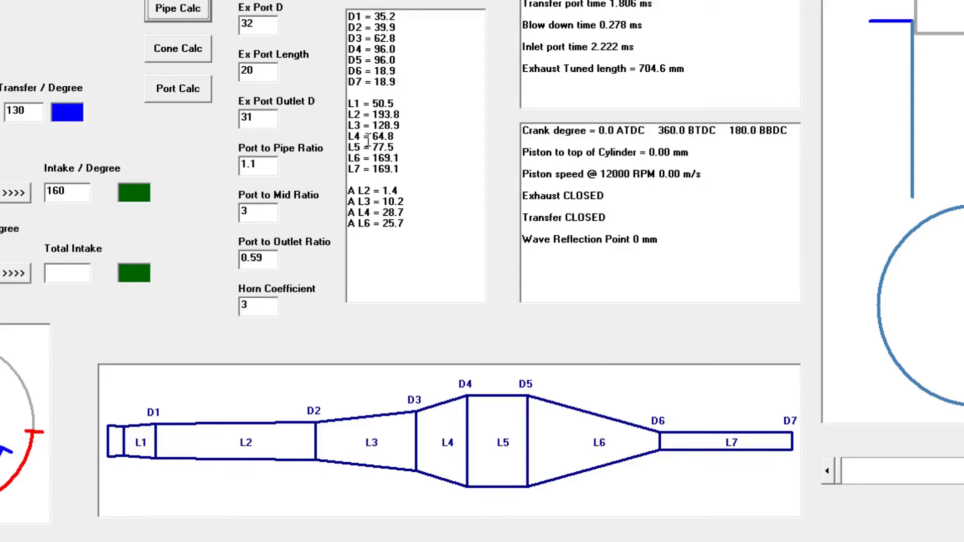
Change the port-to-outlet ratio to 0.65 and recalculate, giving D6–D7 20.8 and L6 25.1
left_click_drag(250, 257, 269, 258)
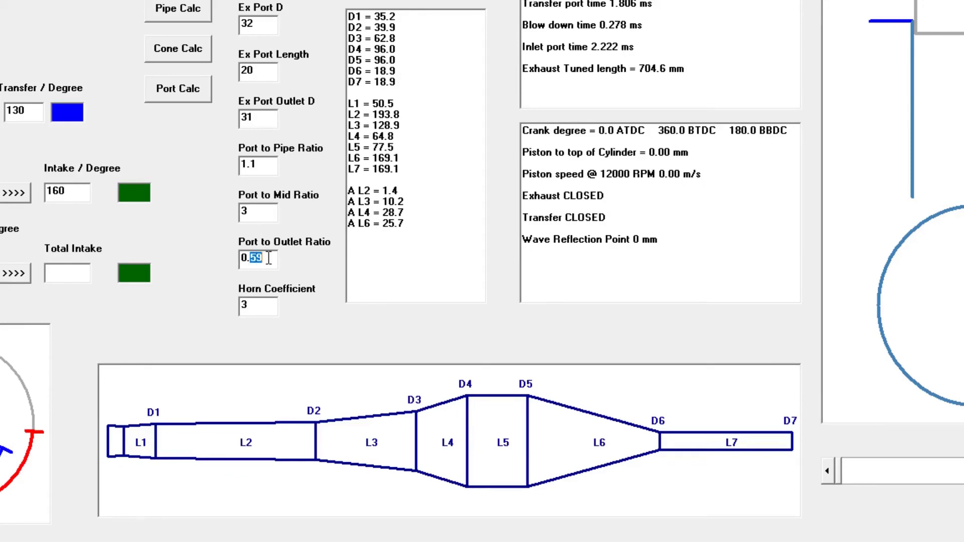
type("65")
left_click(180, 9)
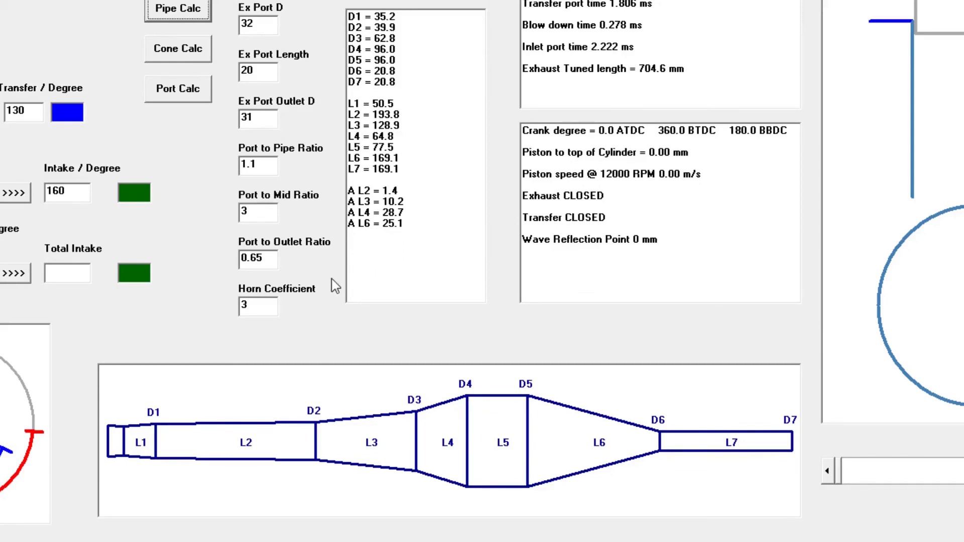
left_click(256, 305)
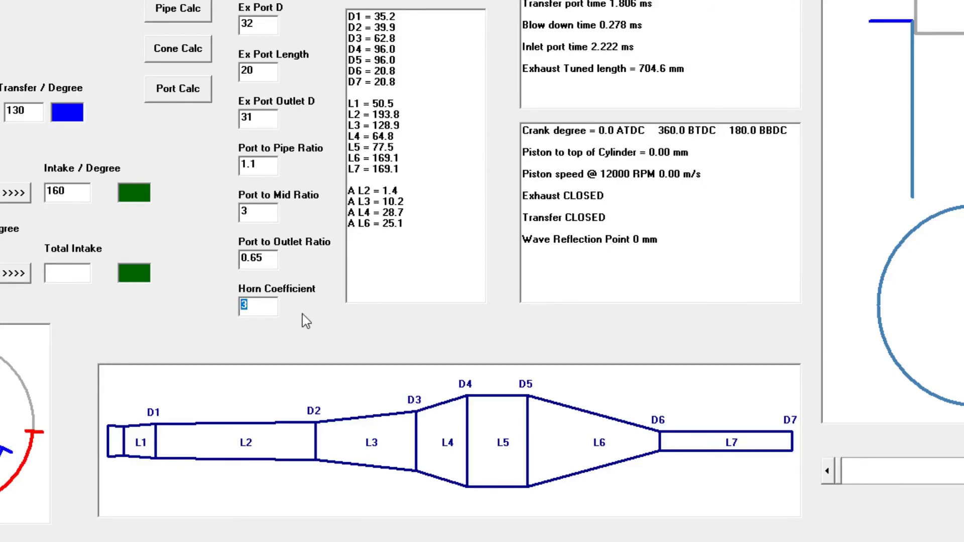
type("1")
left_click(180, 9)
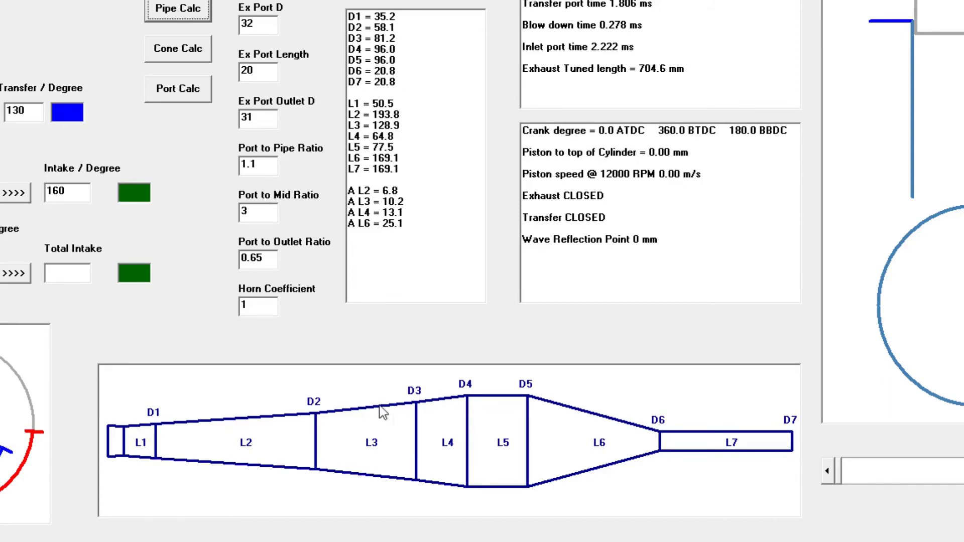
double_click(255, 304)
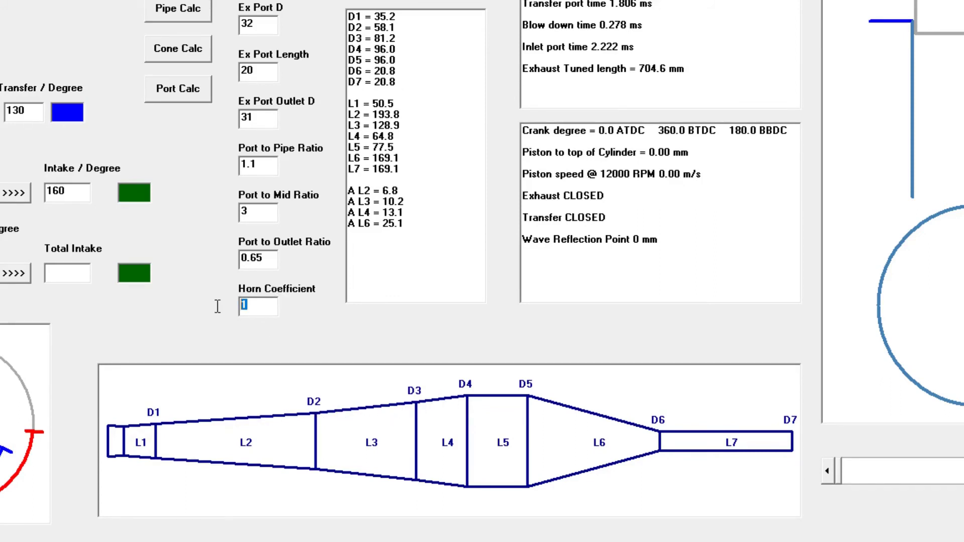
type("2")
left_click(177, 8)
double_click(258, 305)
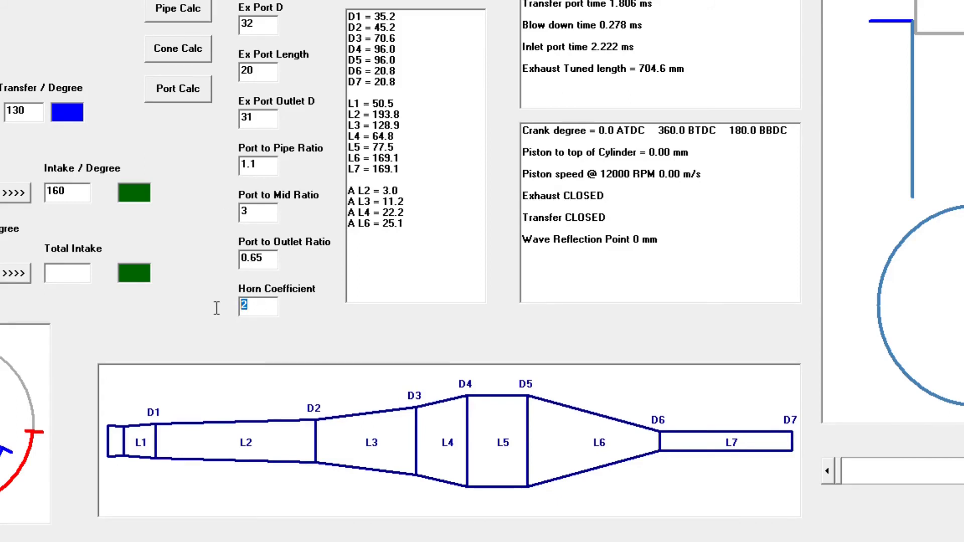
type("3")
left_click(189, 9)
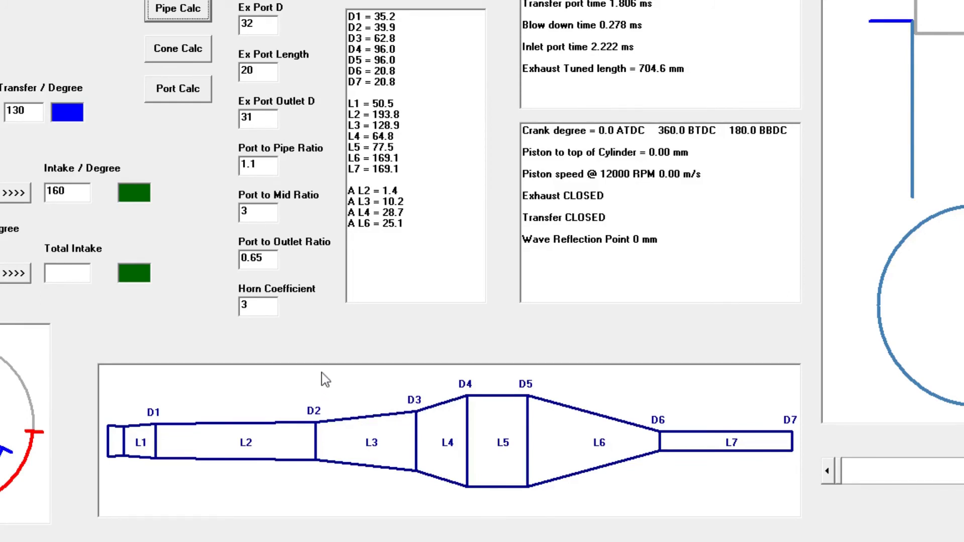
left_click(256, 306)
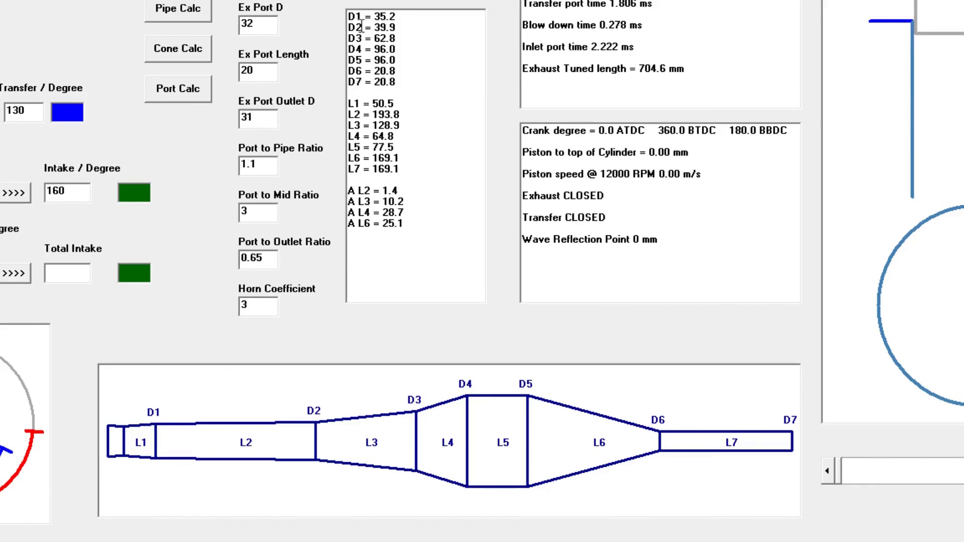
left_click(409, 223)
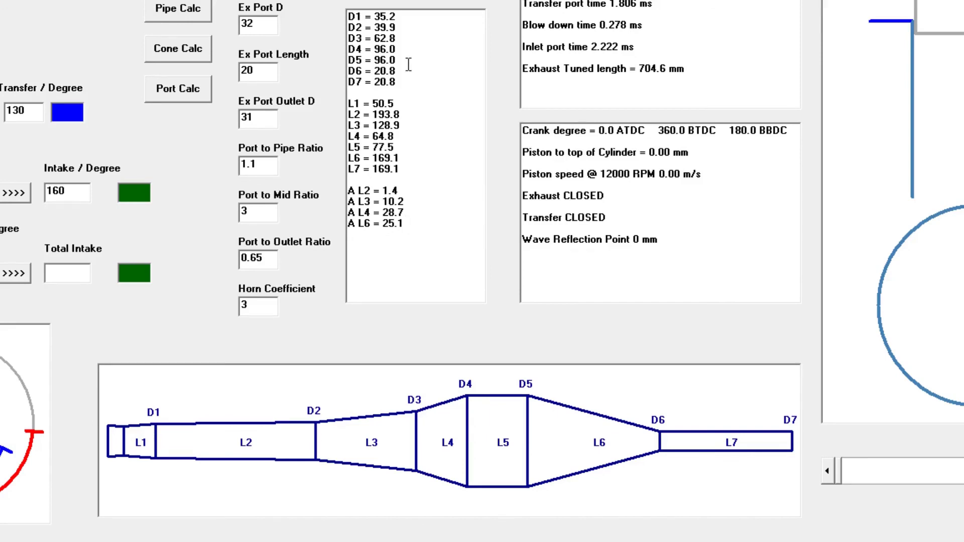